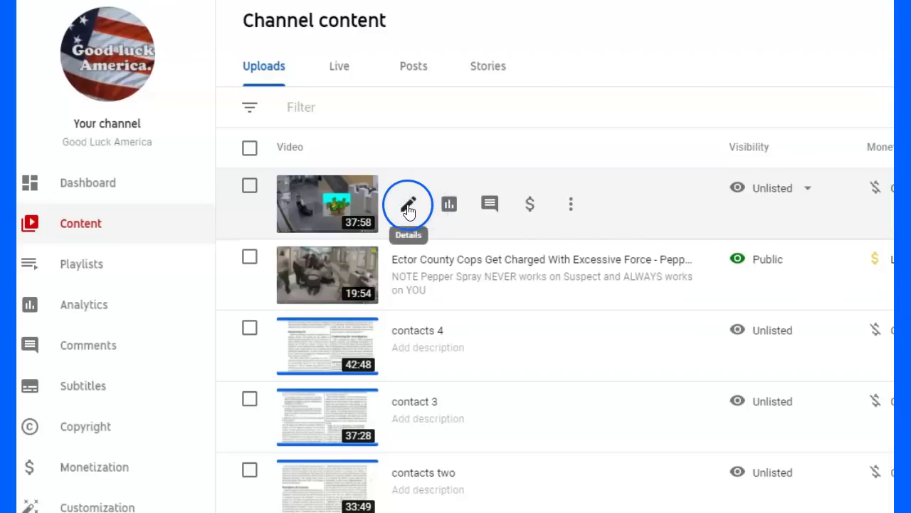
# Step: Open the first video's details, browse its Comments and Monetization sections, then return to Details
pyautogui.click(409, 206)
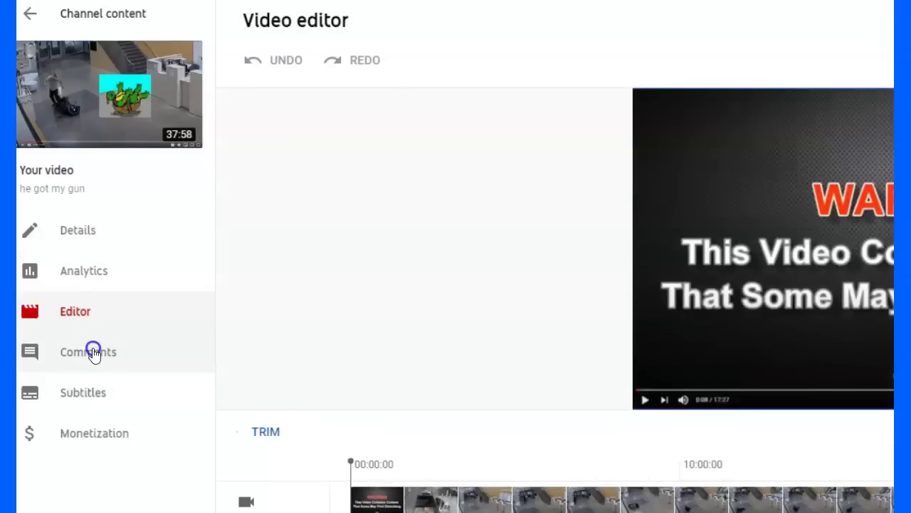
pyautogui.click(93, 354)
pyautogui.click(115, 436)
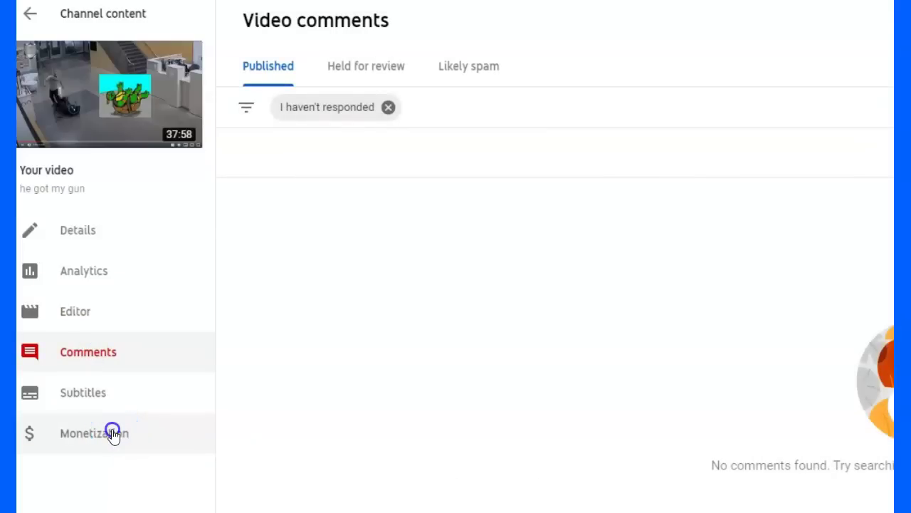
pyautogui.click(147, 408)
pyautogui.click(382, 226)
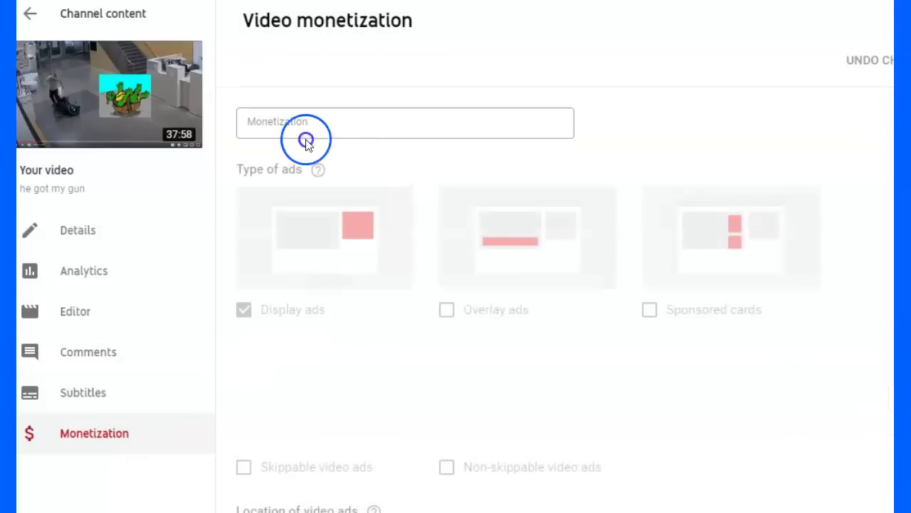
pyautogui.click(67, 230)
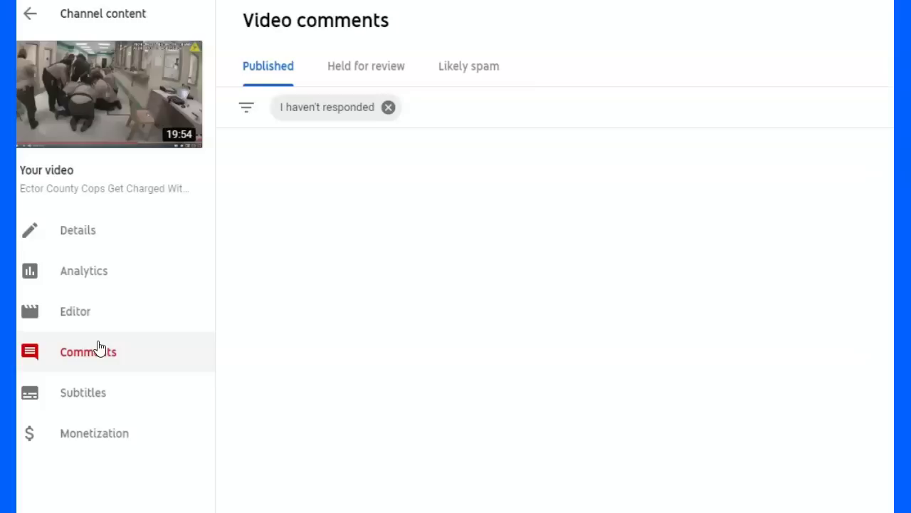
# Step: Open the Editor for the second, Ector County video
pyautogui.click(75, 317)
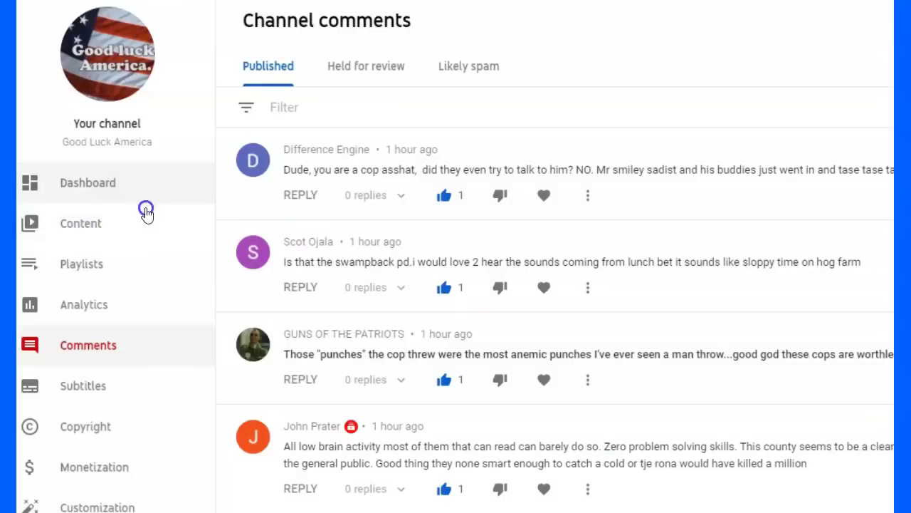
# Step: Show the channel's uploads list, then reach YouTube's watch History page through the account menu
pyautogui.click(75, 228)
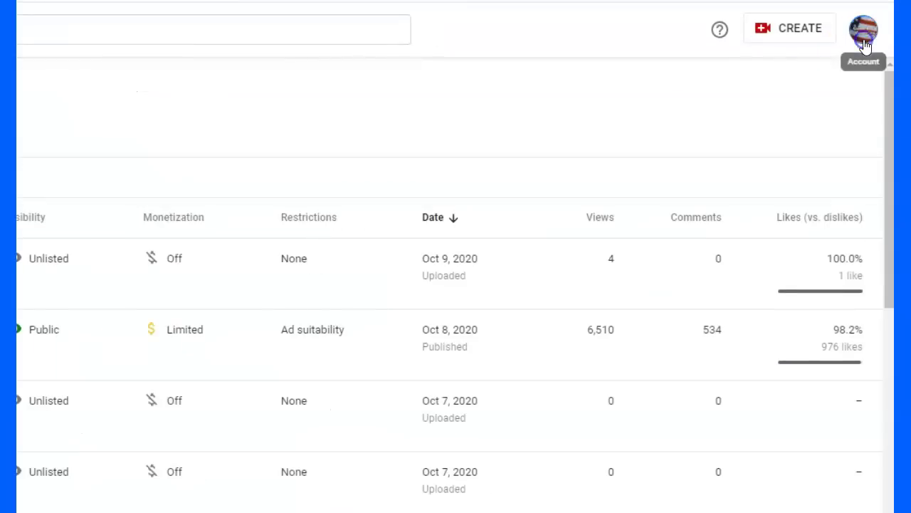
pyautogui.click(865, 44)
pyautogui.click(865, 45)
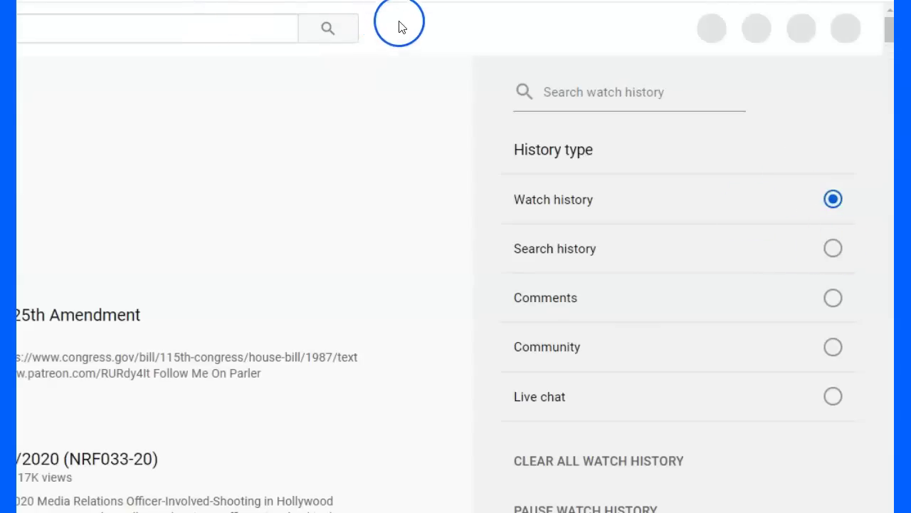
# Step: Switch the active channel to Think Like A Horse using the avatar's Switch account list
pyautogui.click(859, 41)
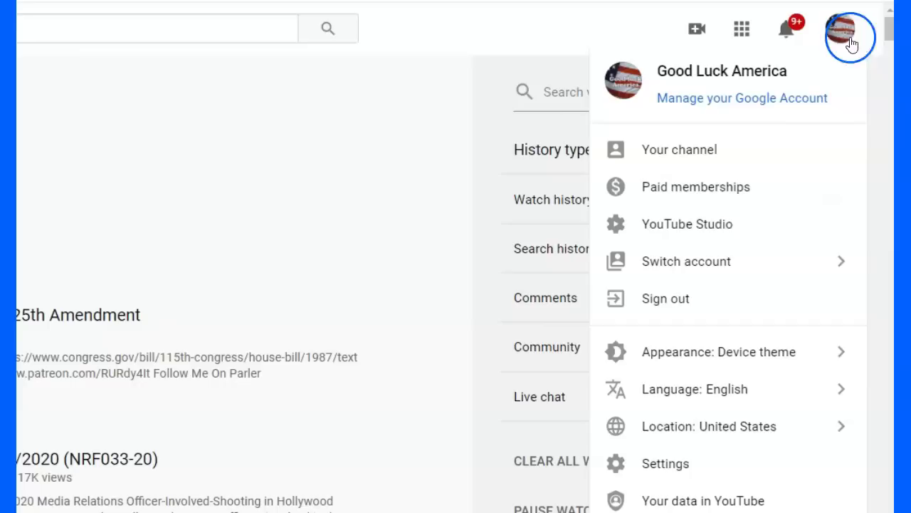
pyautogui.click(710, 270)
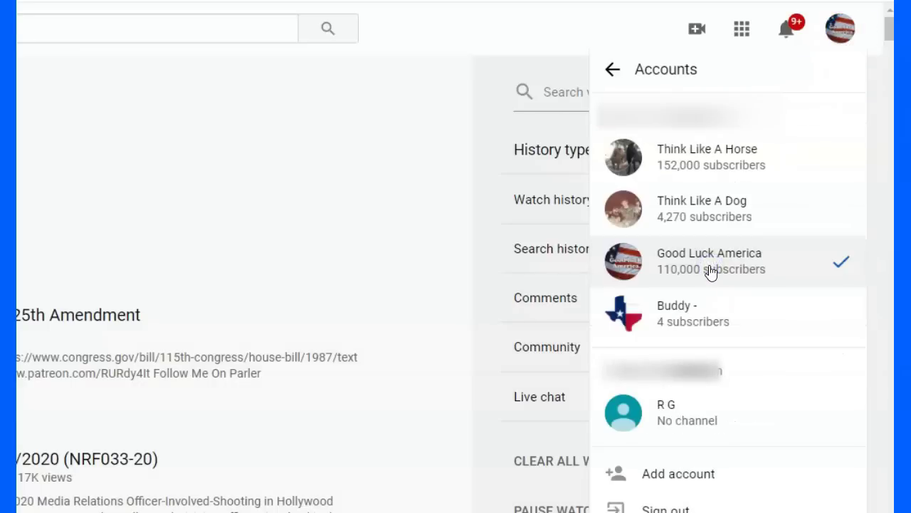
pyautogui.click(712, 158)
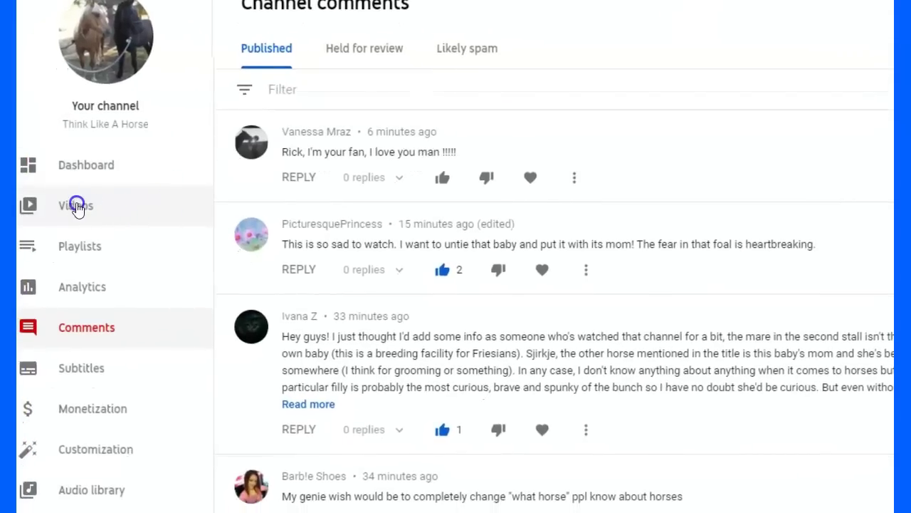
# Step: Show the current channel's list of uploaded videos
pyautogui.click(77, 205)
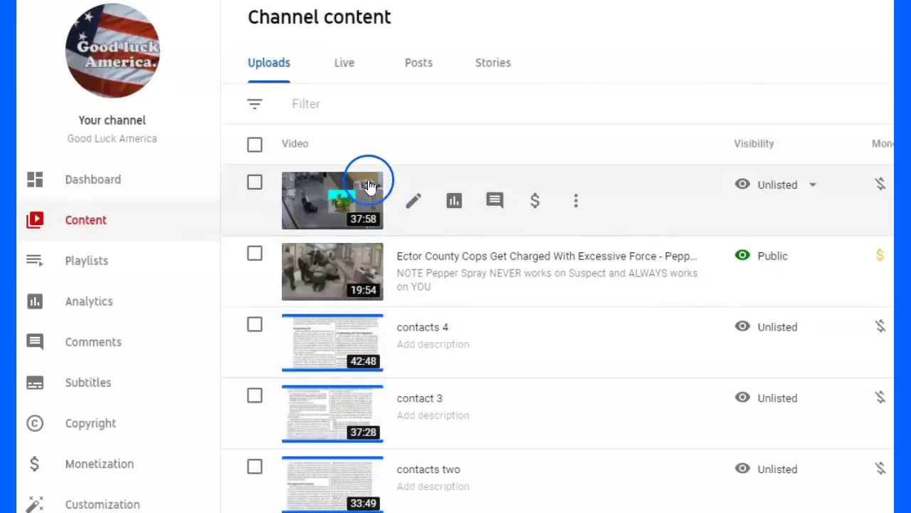
pyautogui.moveTo(409, 200)
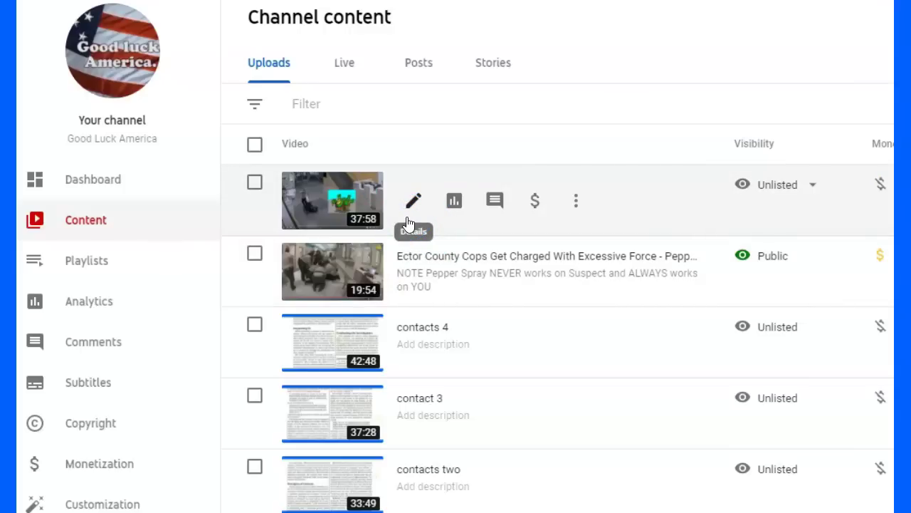
pyautogui.click(426, 213)
pyautogui.click(378, 183)
pyautogui.click(416, 203)
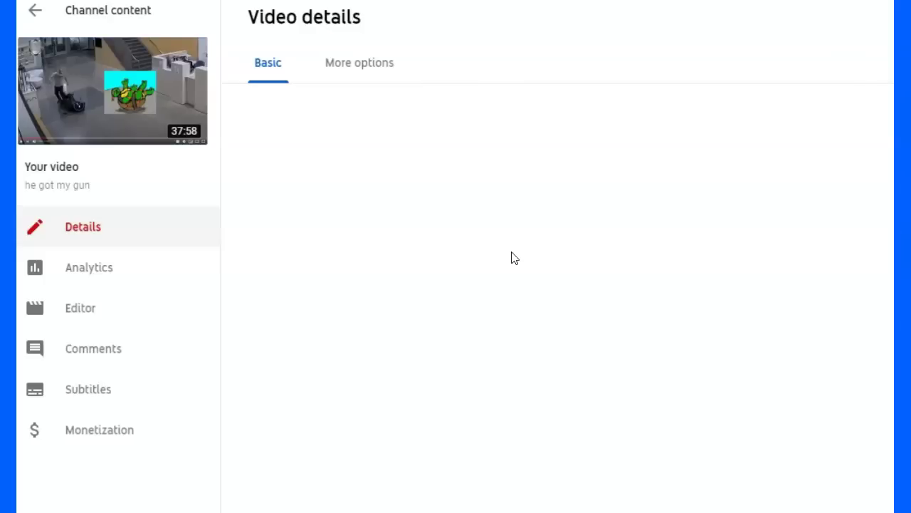
pyautogui.moveTo(403, 259); pyautogui.dragTo(399, 286)
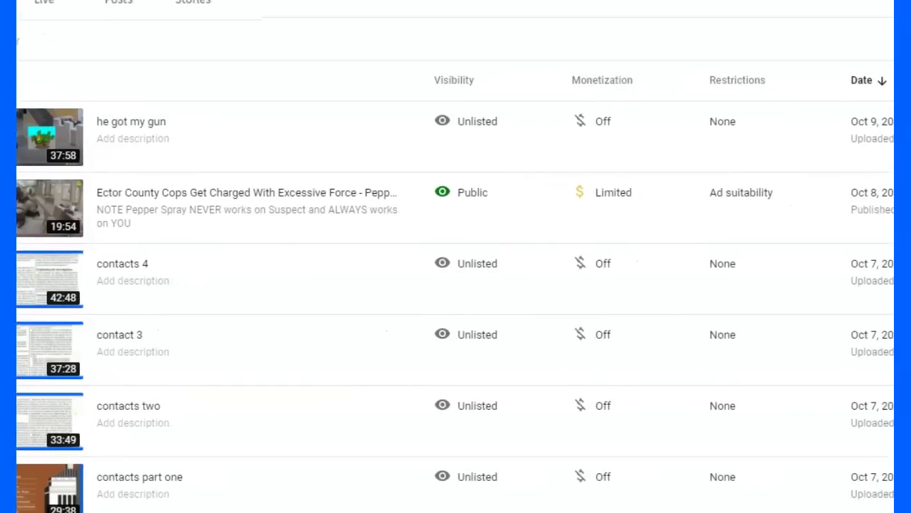
# Step: Change 'he got my gun' visibility from Unlisted to Public and publish it
pyautogui.click(683, 131)
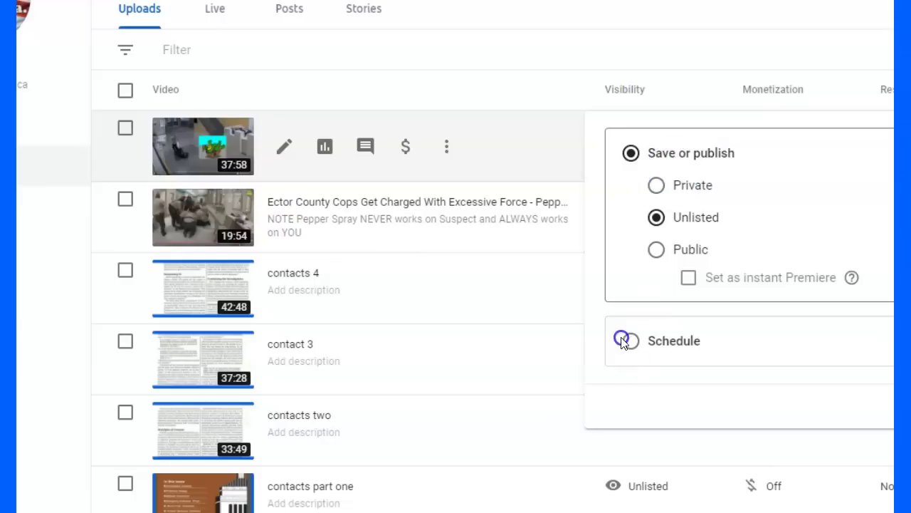
pyautogui.click(655, 249)
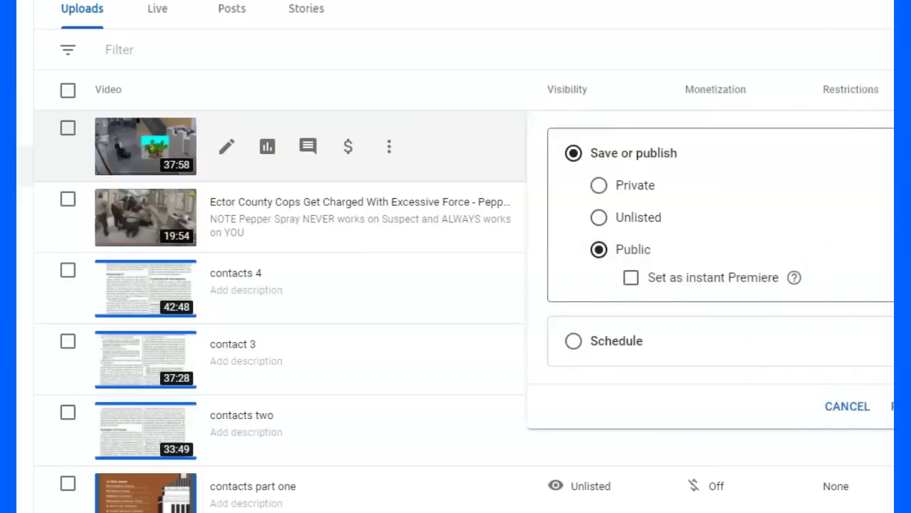
pyautogui.click(859, 401)
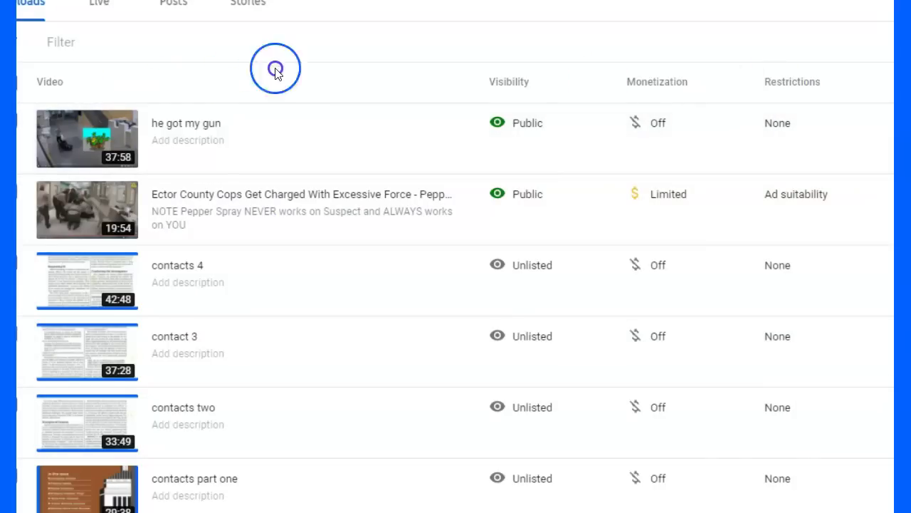
# Step: Open the Video details page for the now-public 'he got my gun'
pyautogui.click(85, 82)
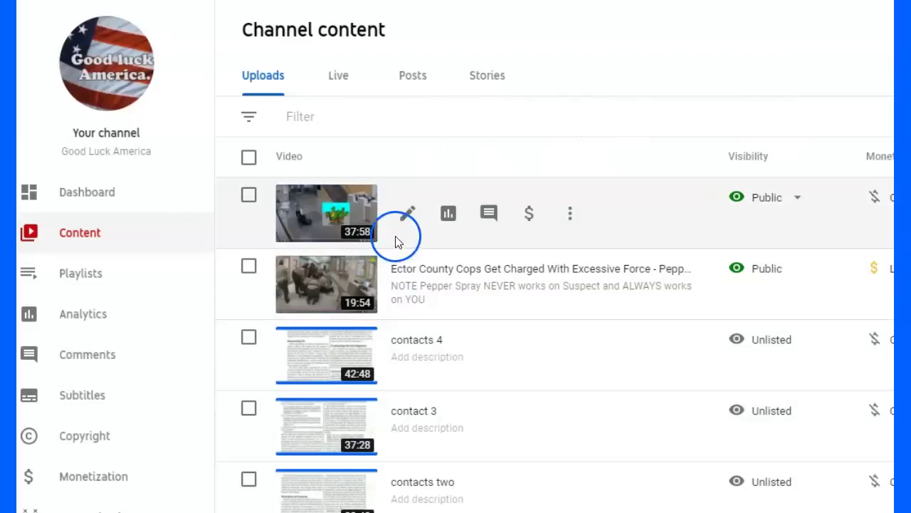
pyautogui.click(411, 213)
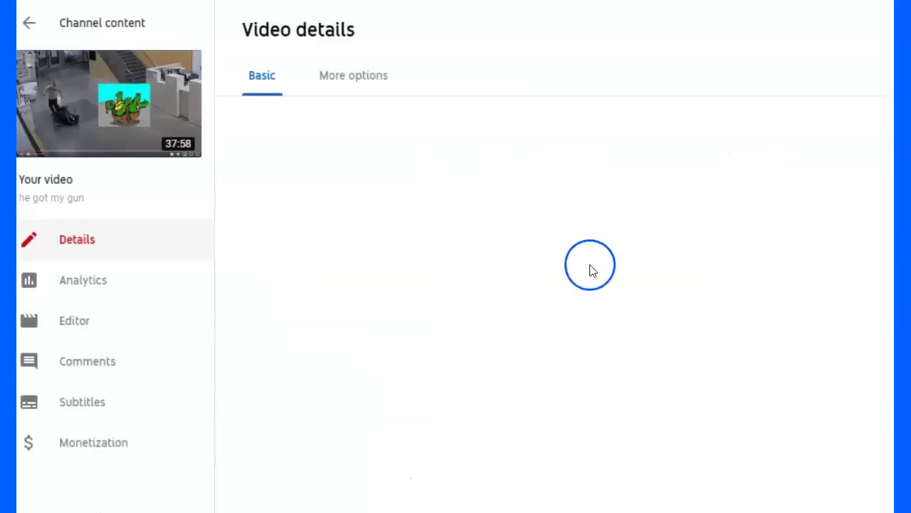